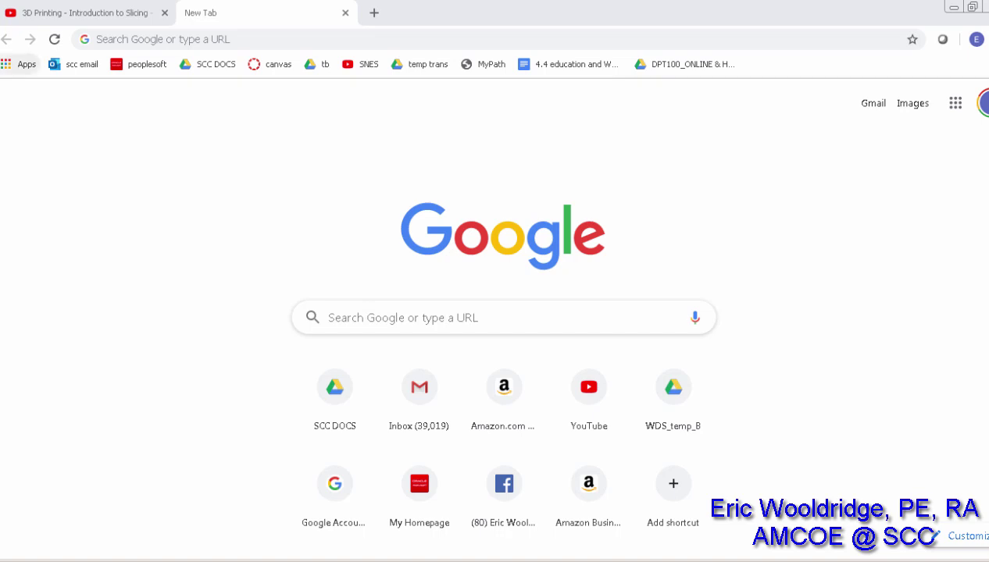
Search Google for "cura slicer" and extend the query to "cura slicer download"
click(236, 48)
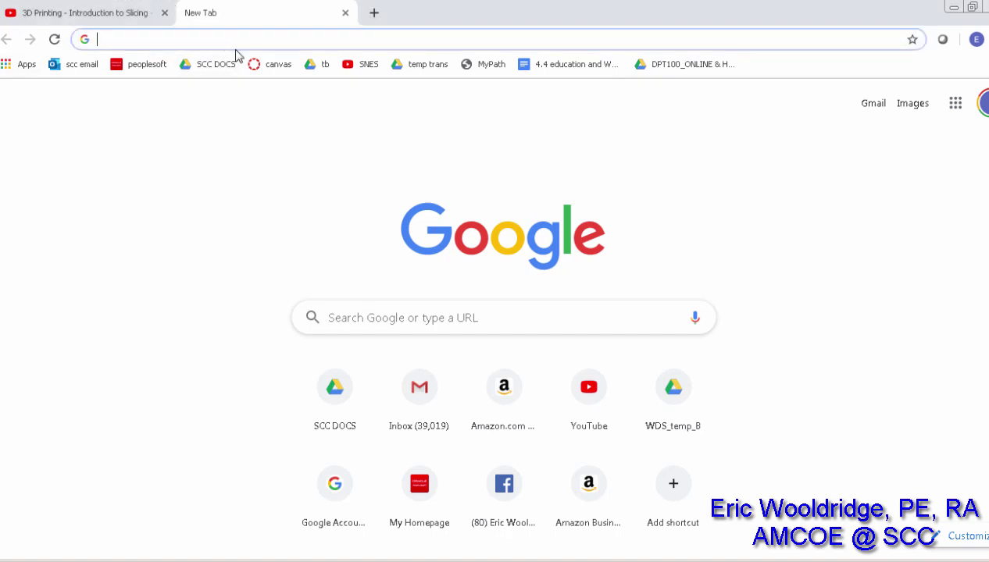
text(cura slicer)
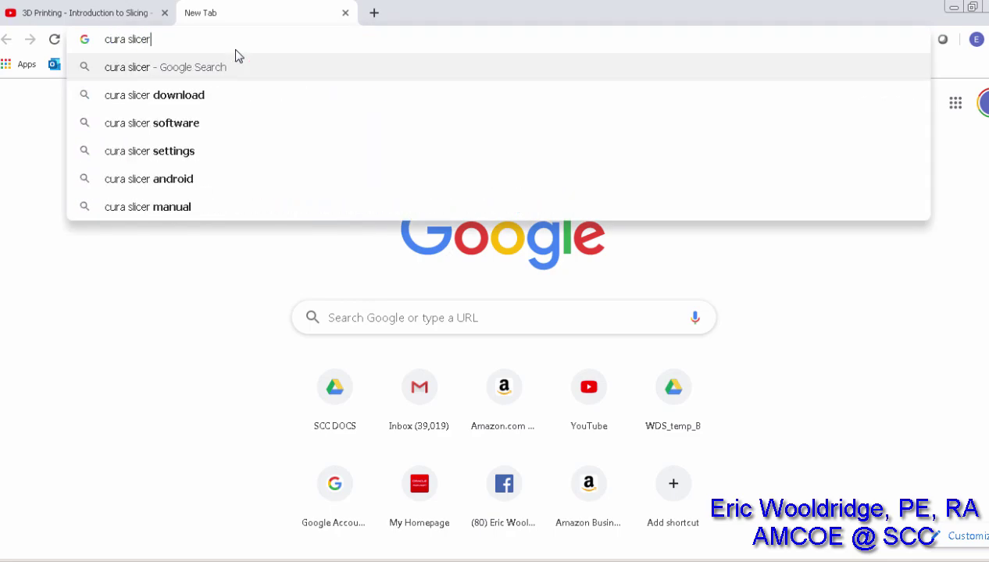
key(Return)
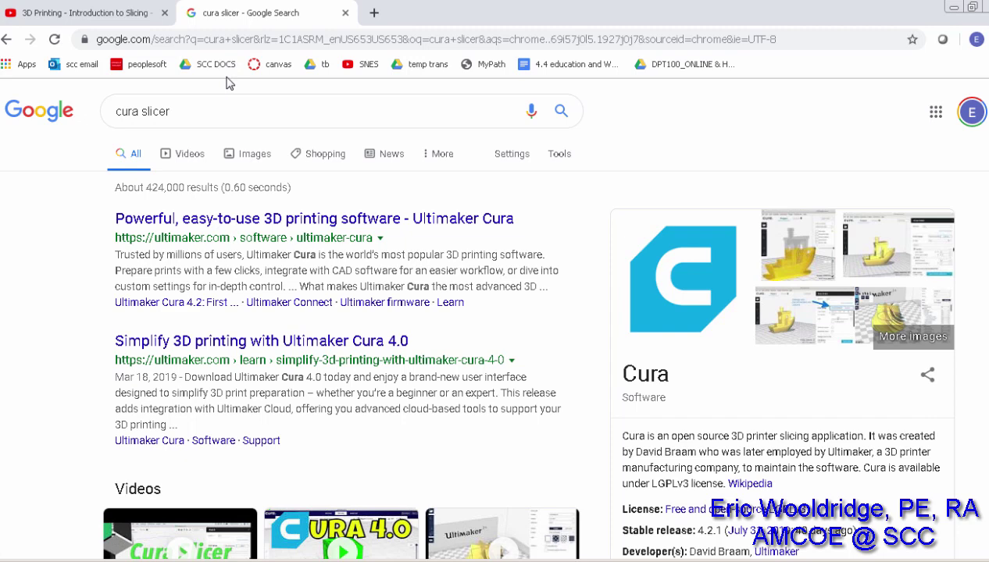
click(214, 111)
text(d)
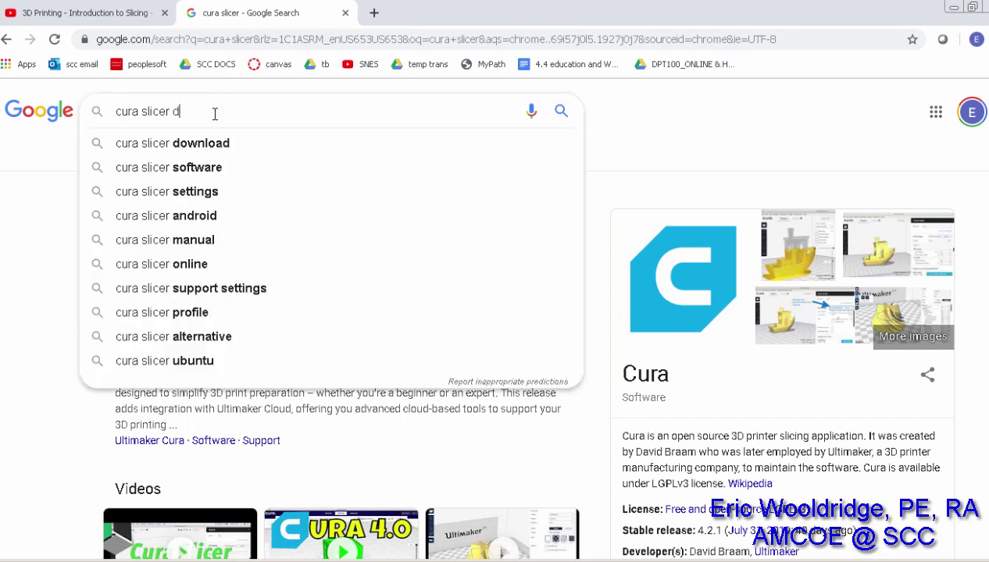
text(ownload)
key(Return)
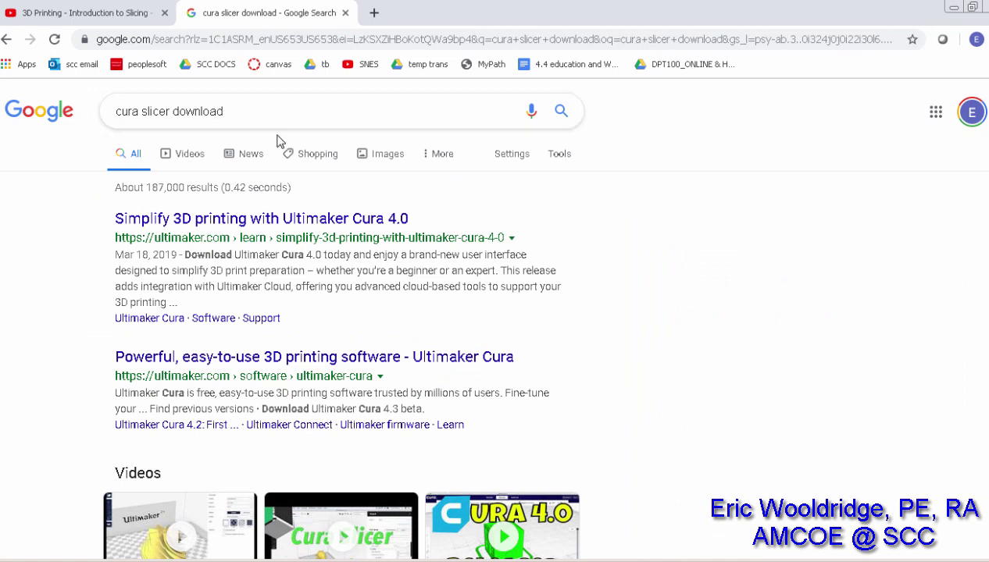
Refine the search query to "ultimaker cura slicer download" and run it again
click(117, 112)
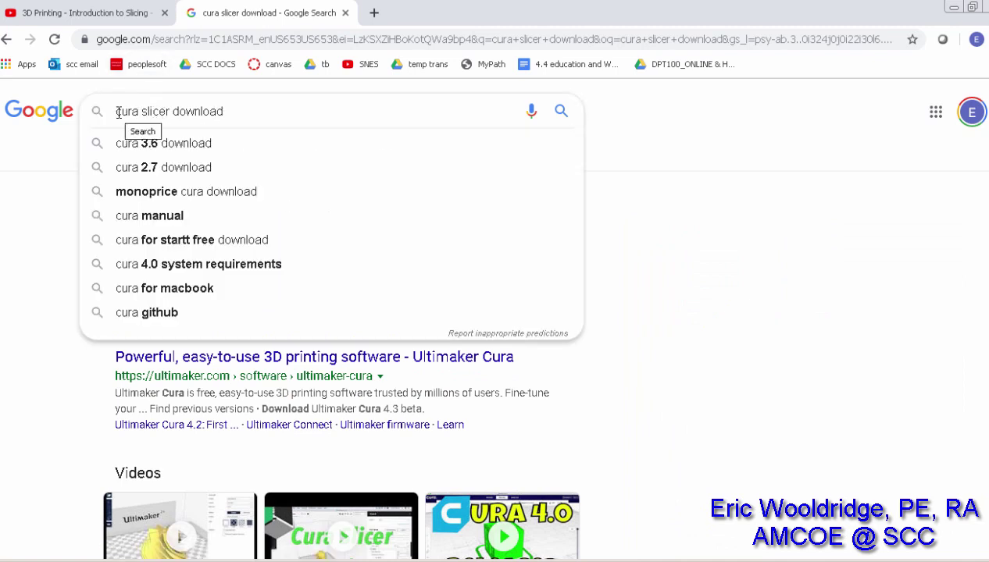
text(m)
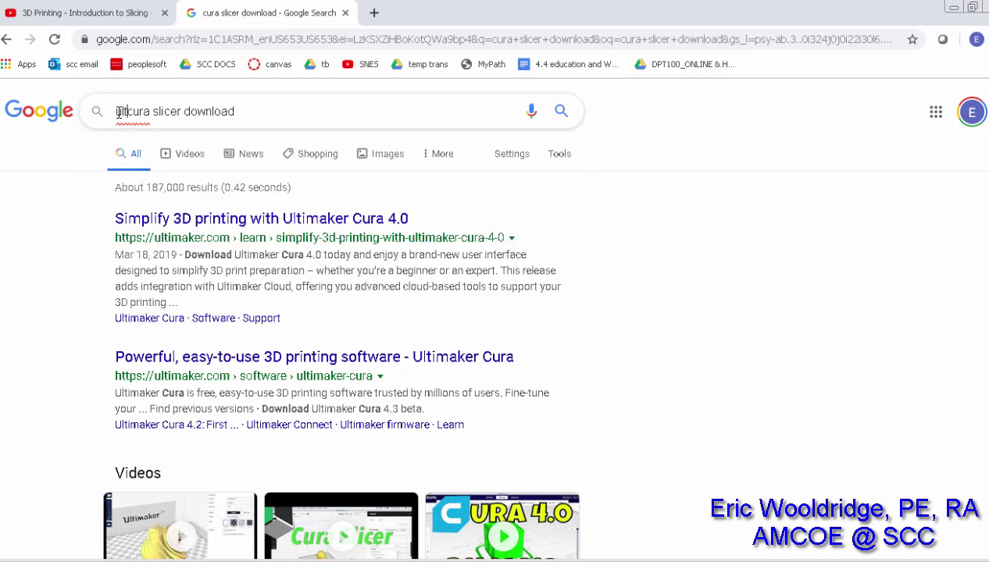
text(ltimaker)
key(Return)
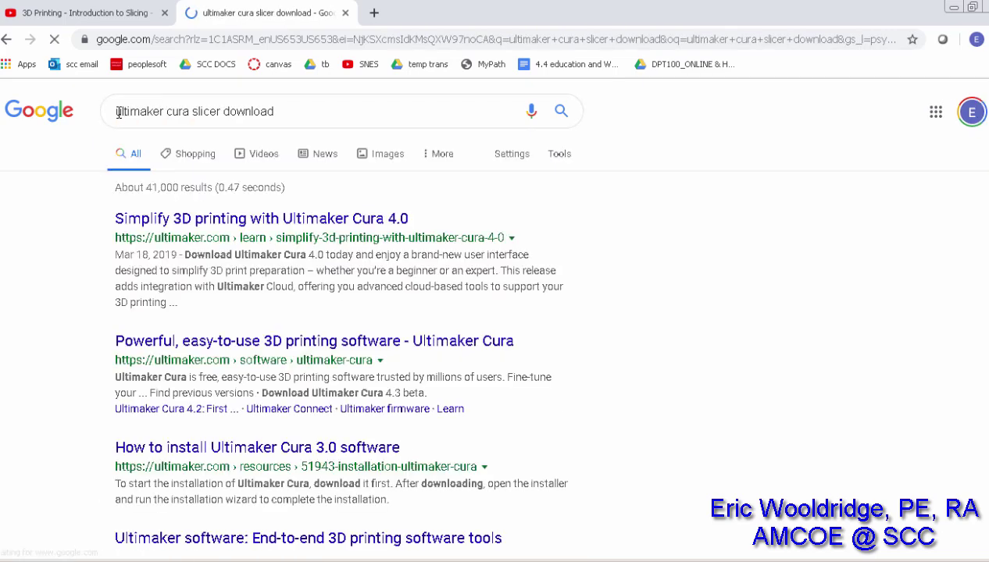
Open the ultimaker.com software tools page from the search results and go to its Ultimaker Cura page
scroll(207, 143, down, 1)
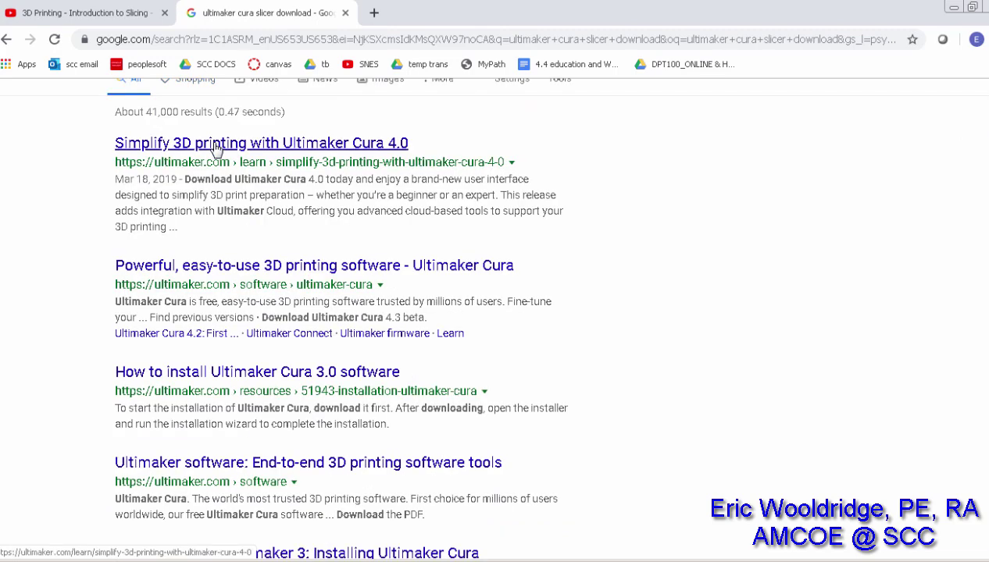
scroll(258, 166, up, 1)
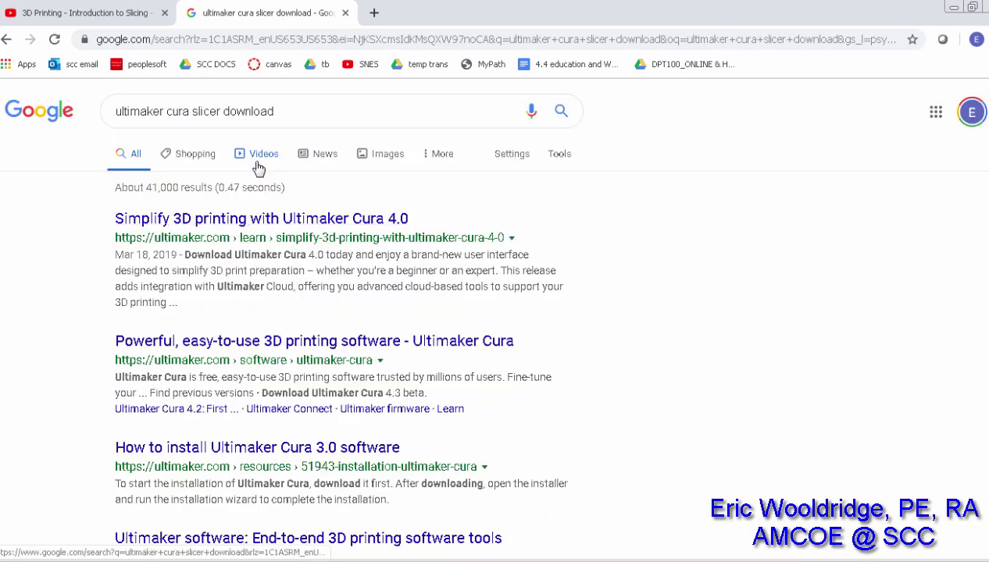
scroll(293, 184, down, 2)
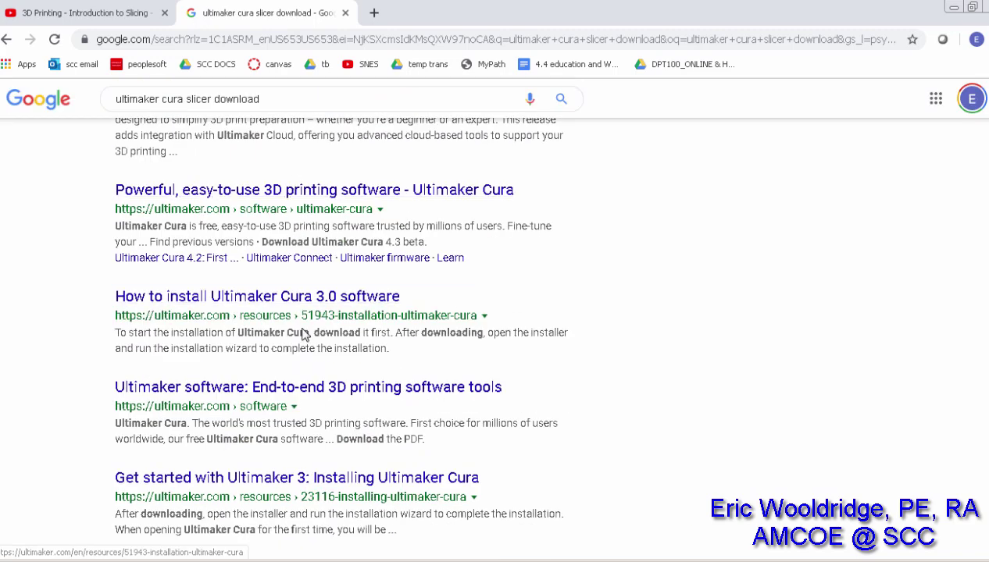
click(319, 386)
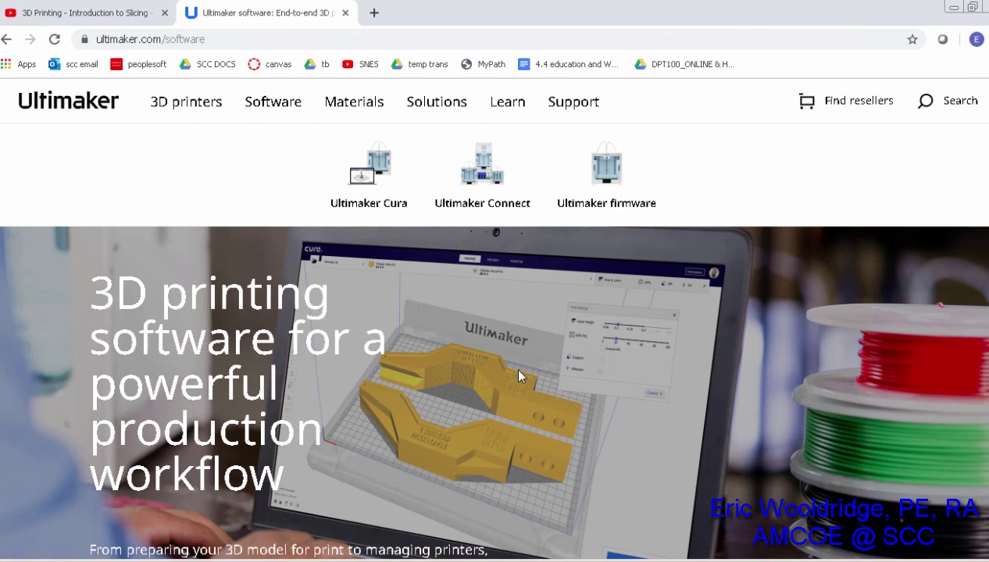
click(369, 172)
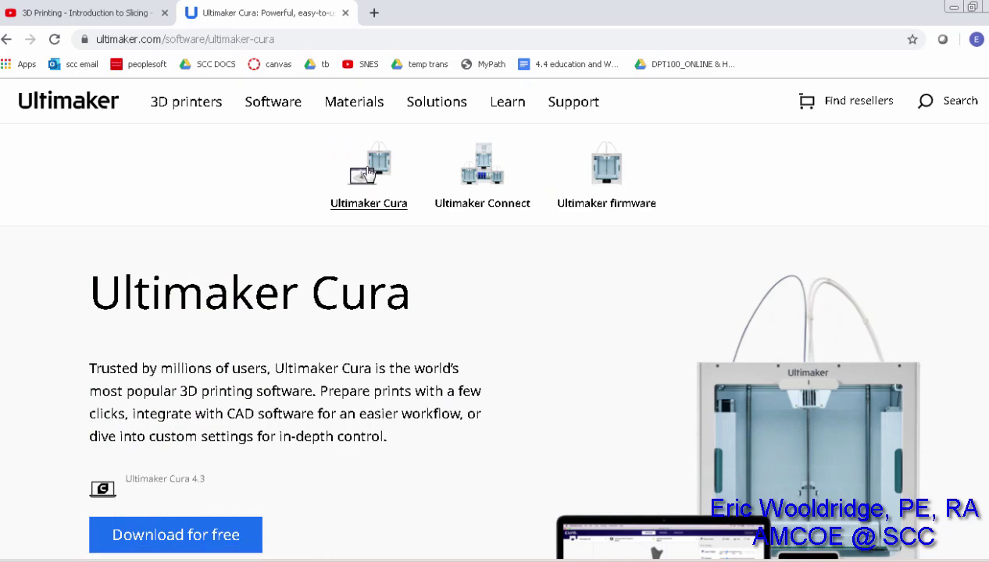
Download the free Ultimaker Cura 4.3 installer for Windows, 64 bit
scroll(368, 172, down, 3)
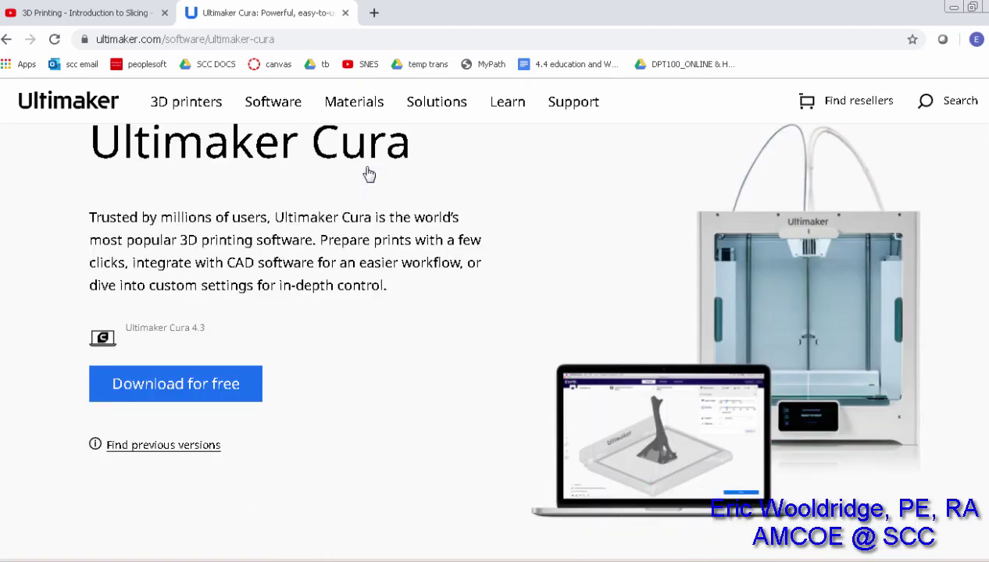
scroll(331, 212, down, 1)
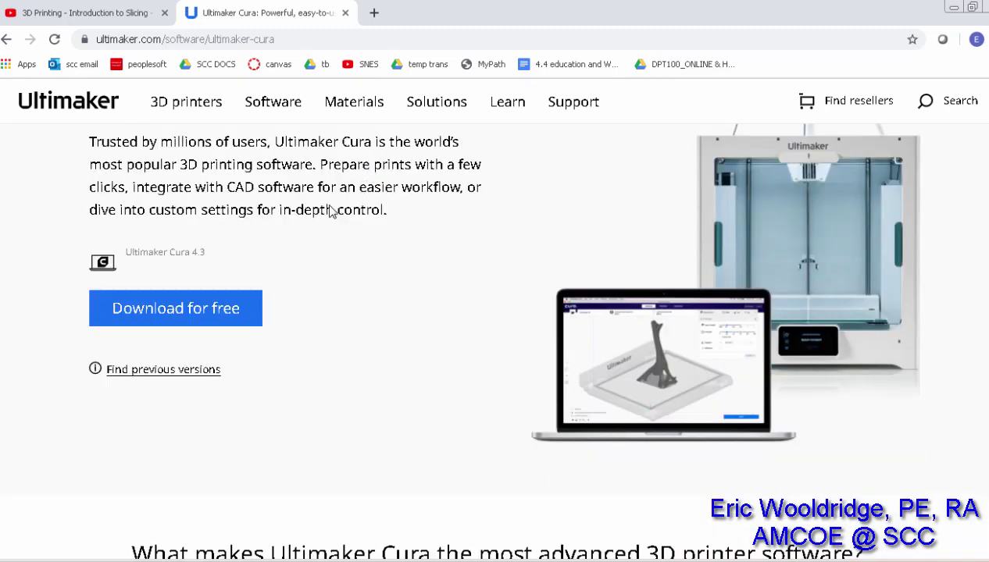
click(182, 319)
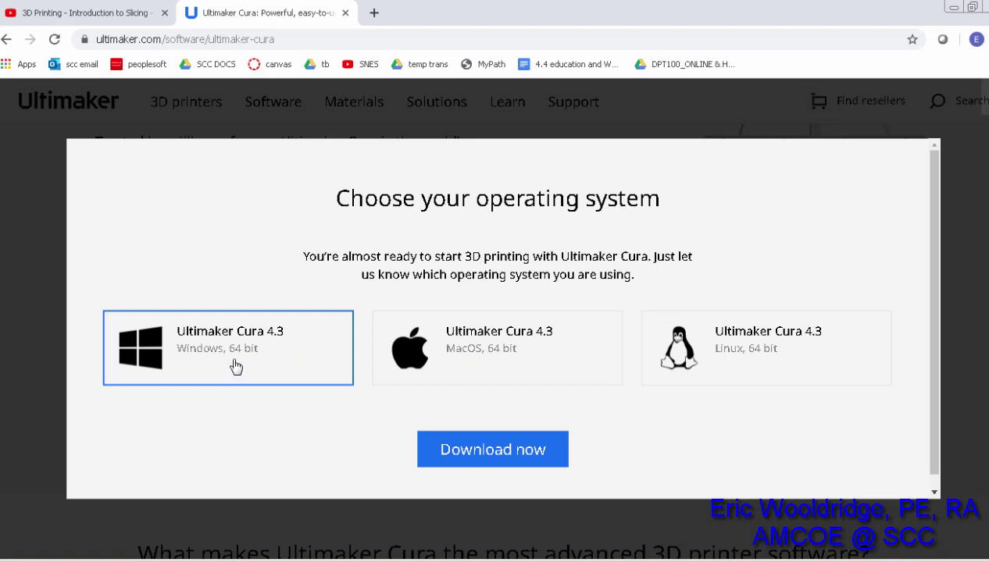
click(504, 453)
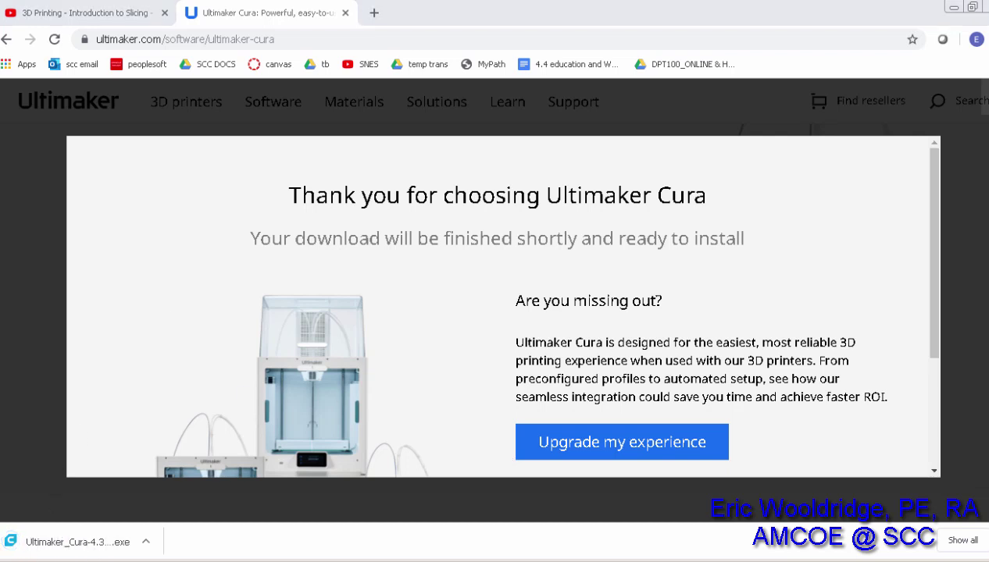
Show the downloaded Ultimaker_Cura-4.3.0-win64 installer in its folder and run it as administrator
click(148, 544)
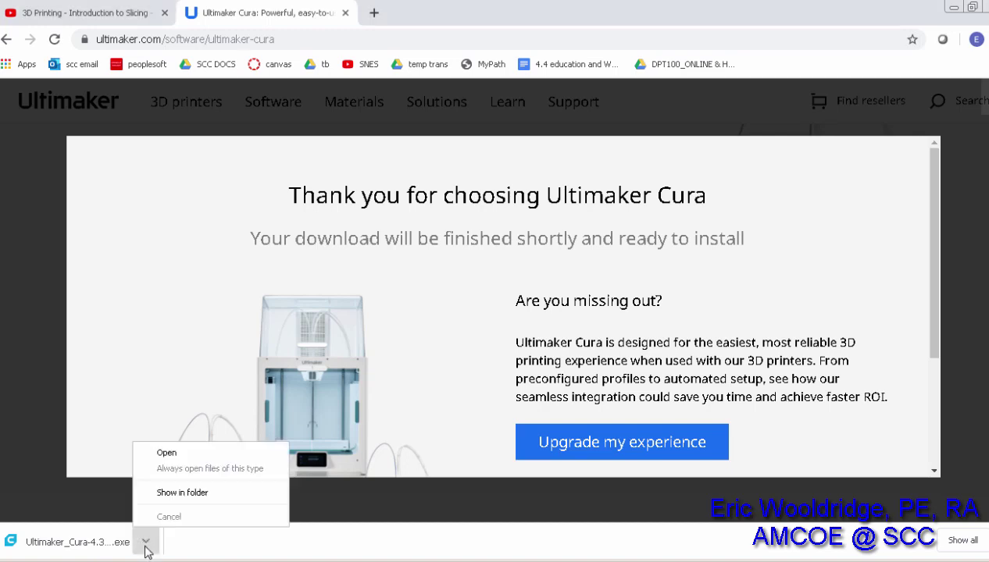
click(182, 492)
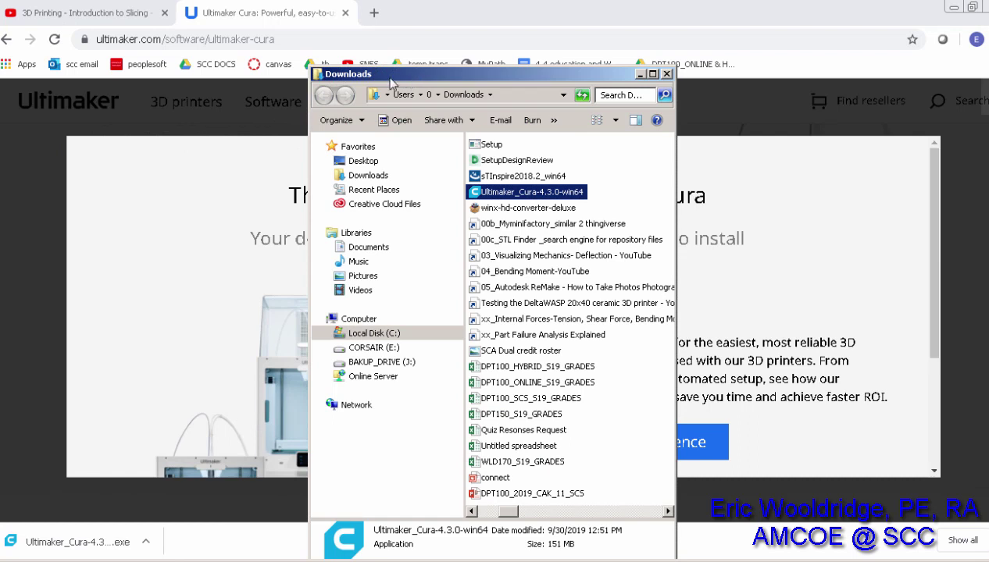
right_click(518, 199)
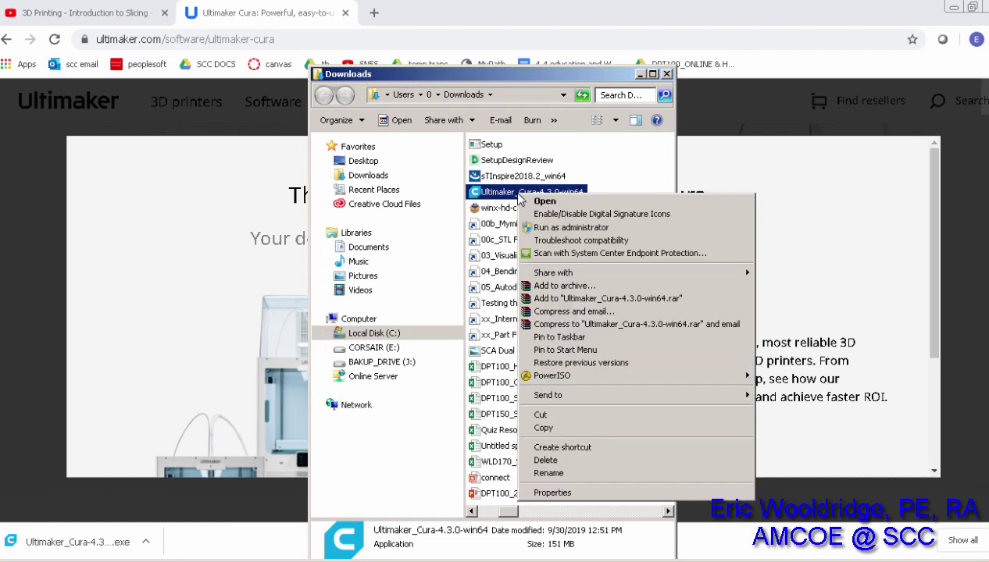
click(545, 228)
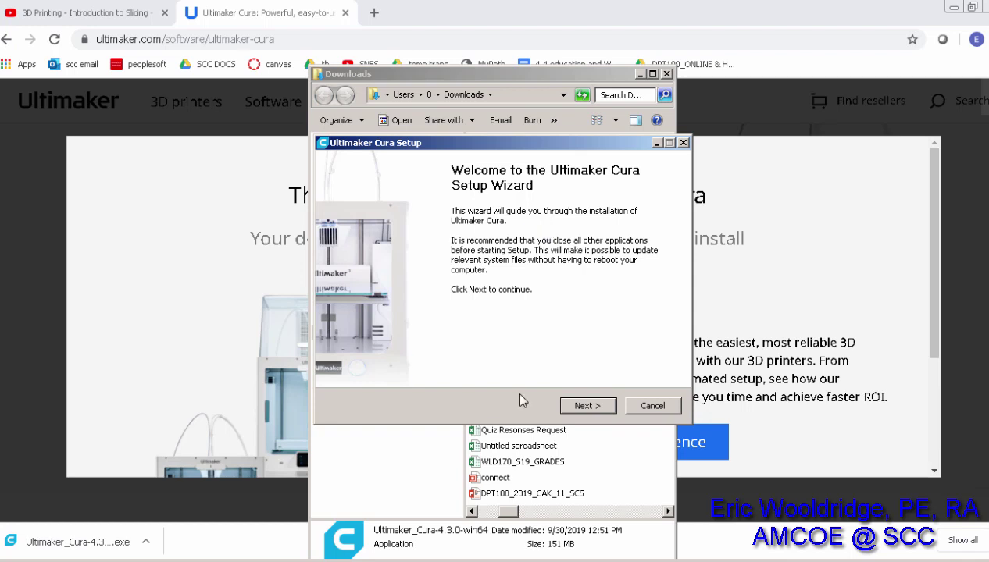
Accept the Cura license agreement and keep the default install location and Start Menu folder in the setup wizard
click(587, 406)
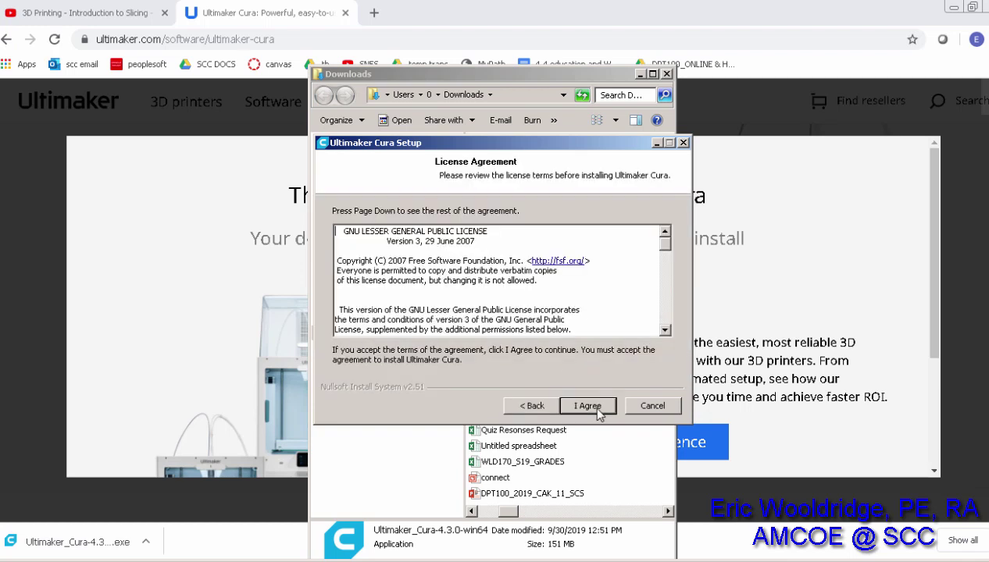
click(598, 413)
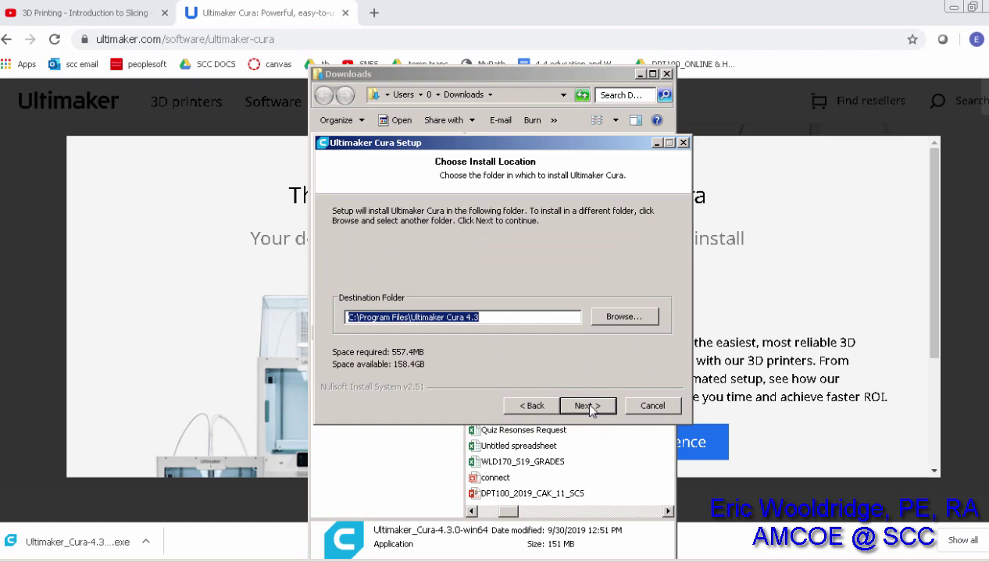
click(587, 406)
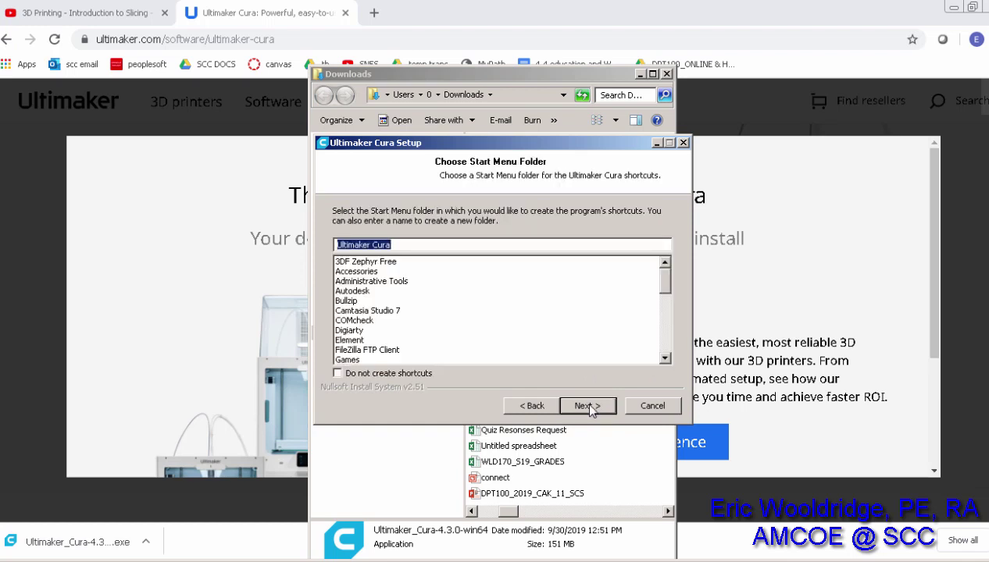
click(587, 407)
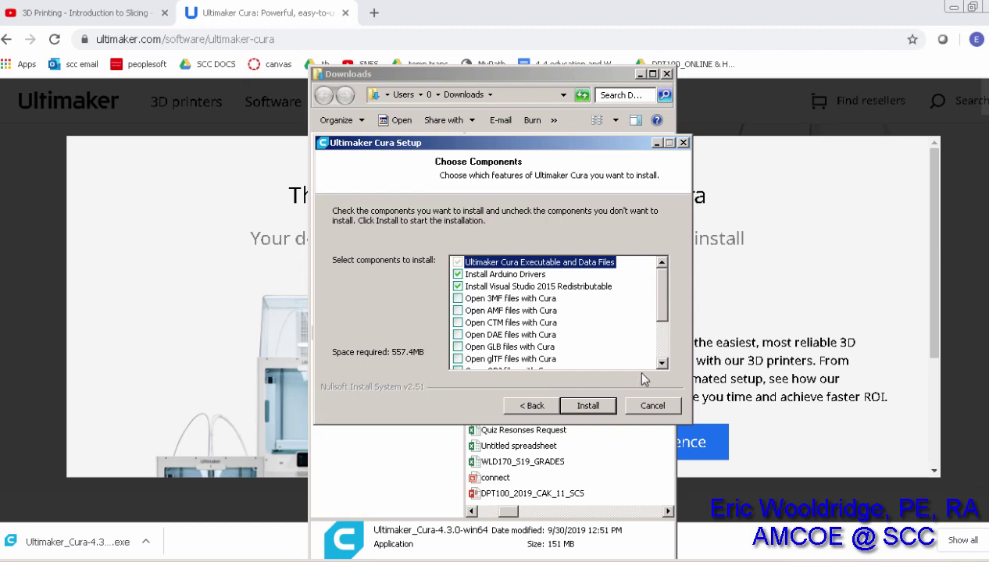
Exclude opening STL files with Cura from the components, keep the Arduino drivers and Visual Studio 2015 Redistributable, and start the installation
drag(658, 297, 679, 269)
drag(663, 298, 661, 342)
scroll(664, 324, up, 2)
scroll(665, 325, down, 2)
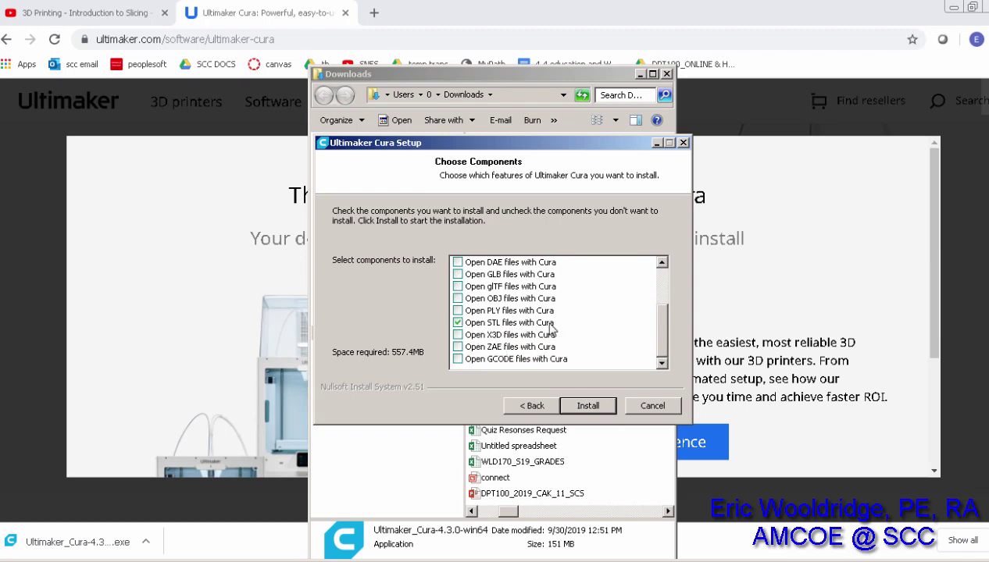
click(458, 323)
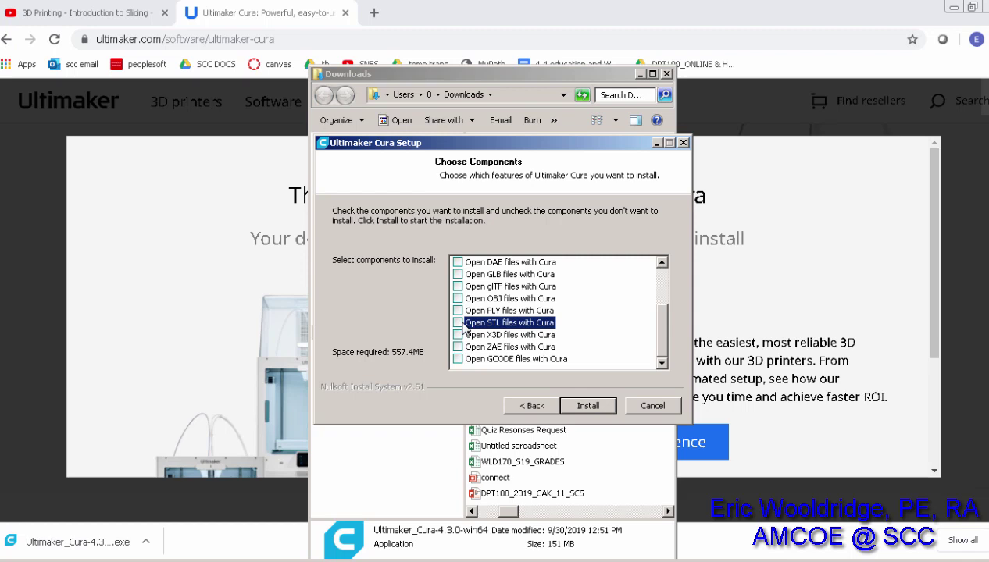
mouse_move(664, 336)
mouse_down()
mouse_move(668, 296)
mouse_move(663, 334)
mouse_up()
scroll(662, 331, up, 2)
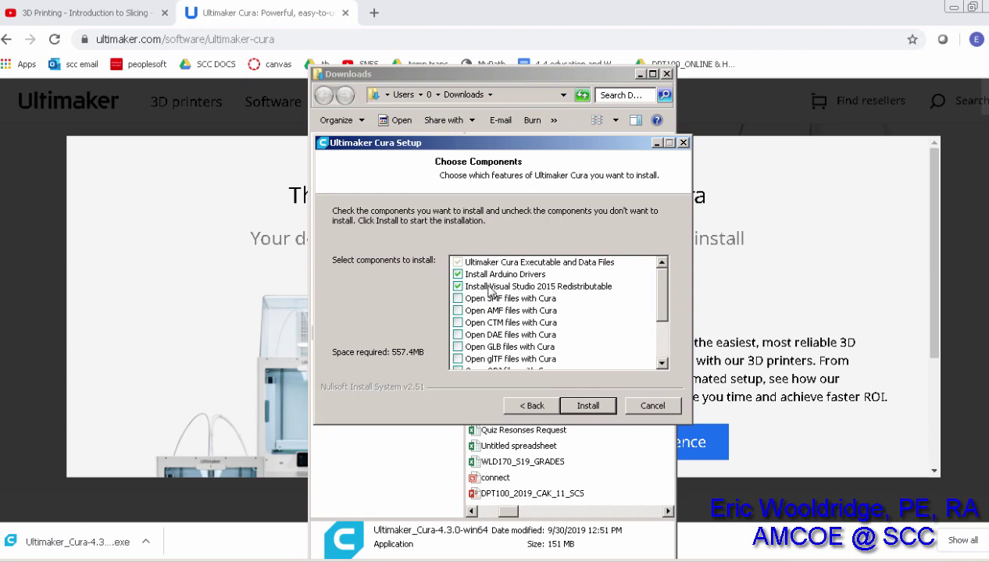
click(586, 407)
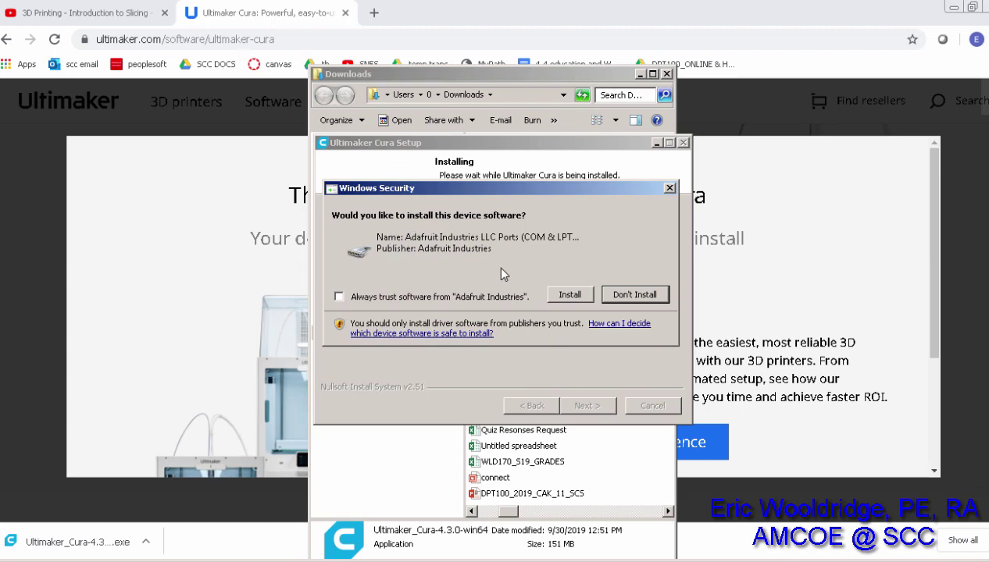
Allow the Adafruit Industries ports driver and the Arduino USB Driver to install, always trusting software from Arduino srl
click(570, 295)
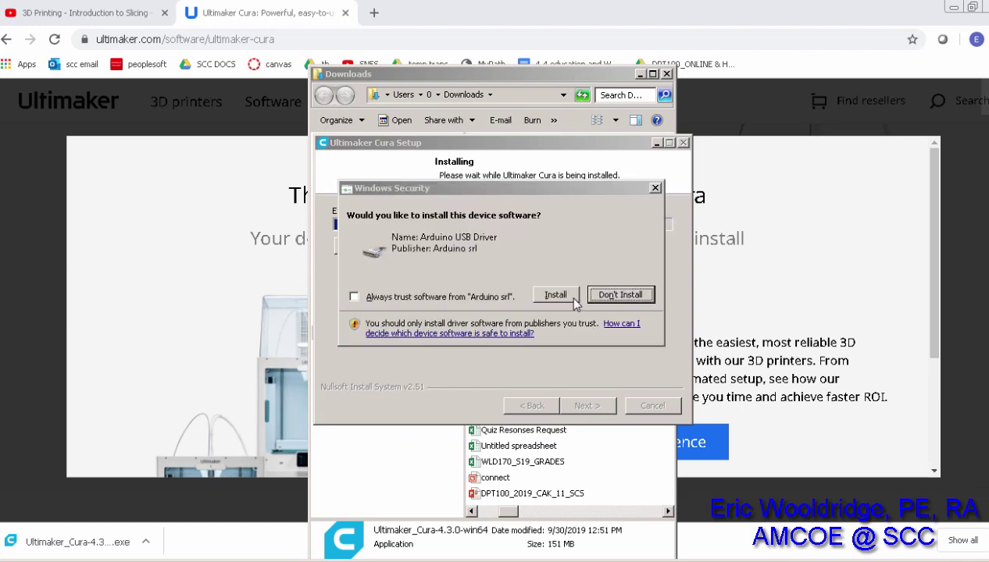
click(439, 297)
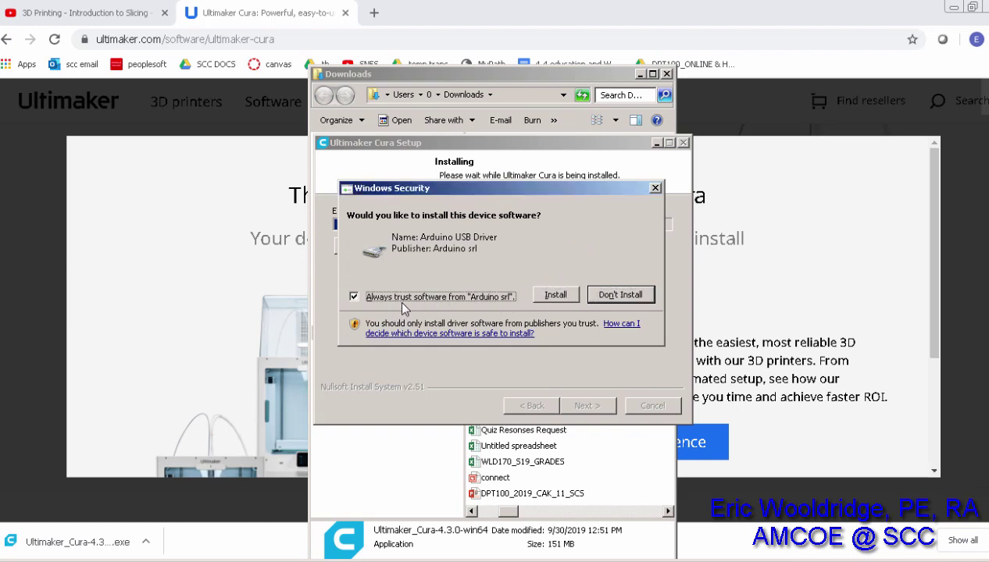
click(556, 296)
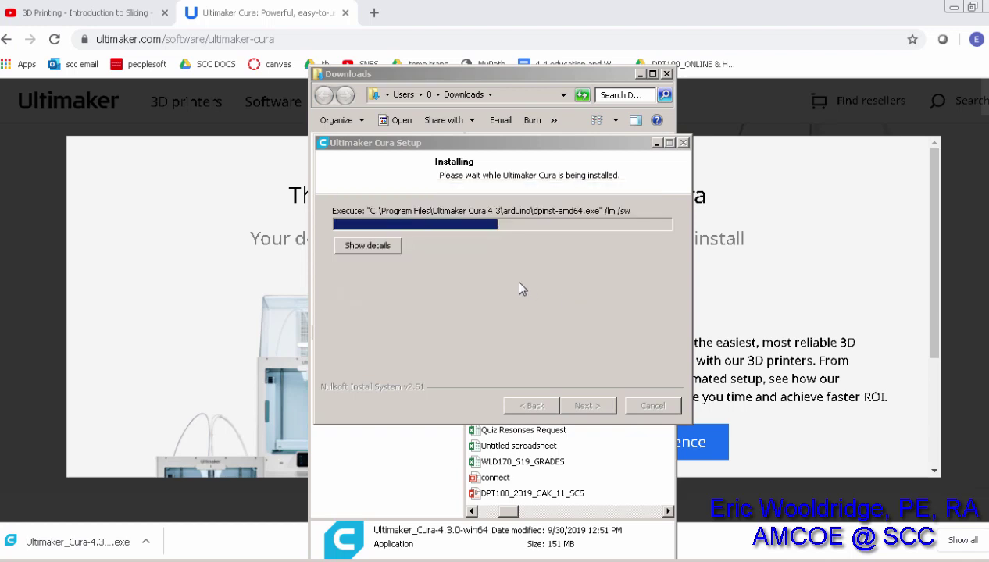